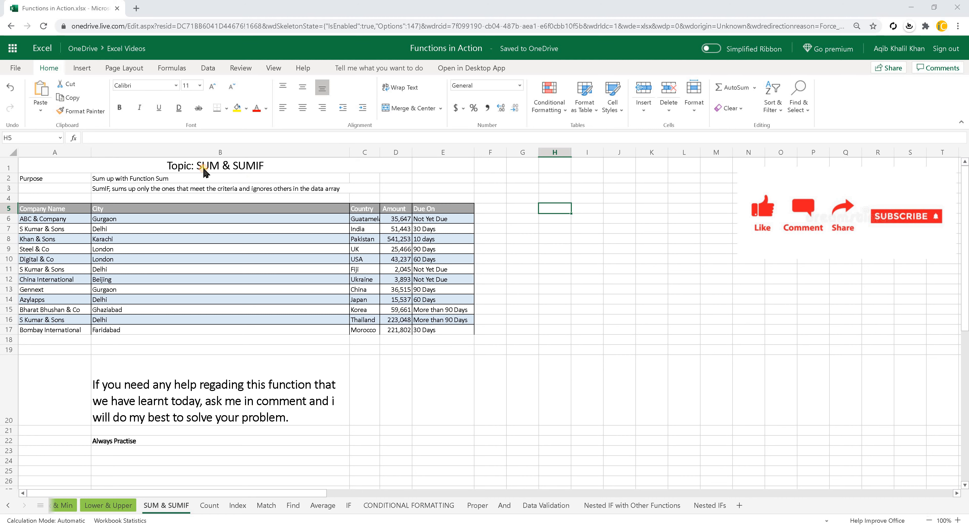
# - Enter the label SUM in cell H5 beside the company table
pyautogui.click(207, 168)
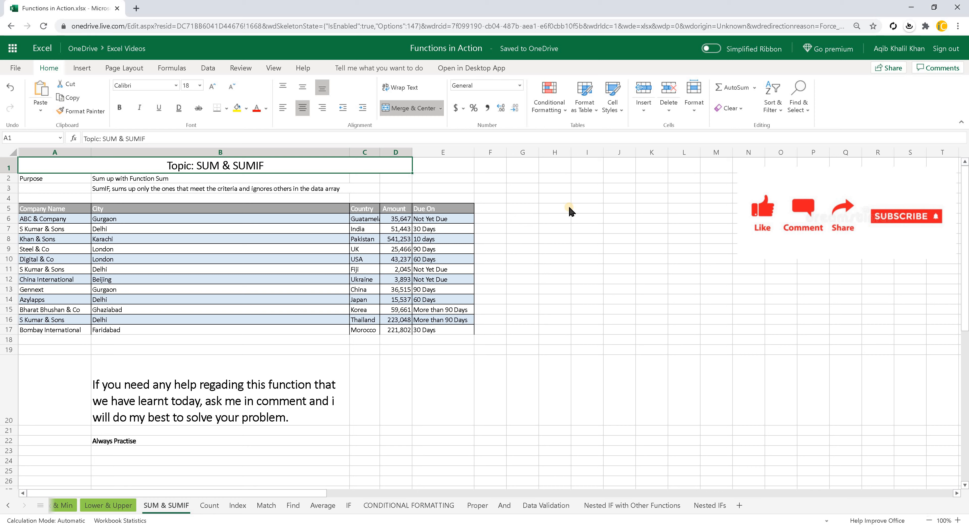
pyautogui.click(556, 208)
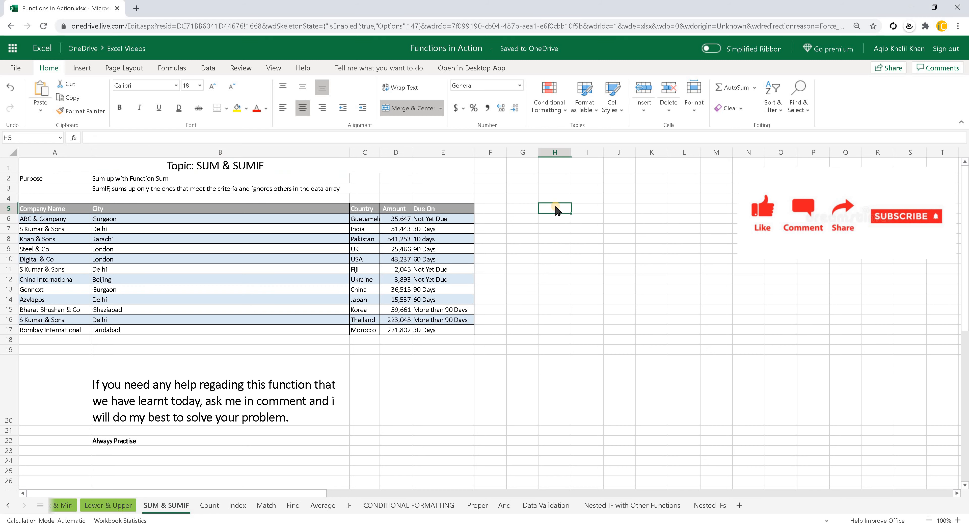
pyautogui.write('SU')
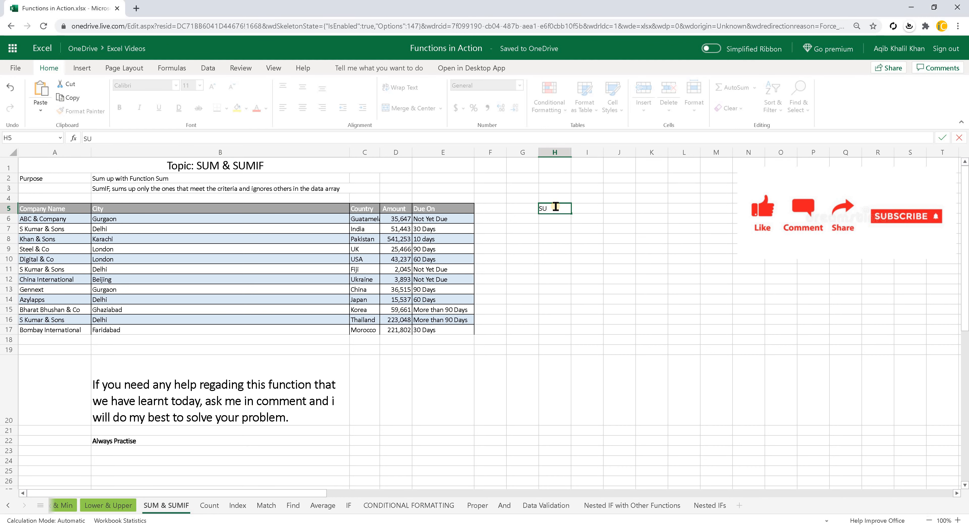
pyautogui.write('M')
pyautogui.press('Return')
# - Enter the formula =SUM(D6:D17) in cell H7 to total the Amount column
pyautogui.press('Return')
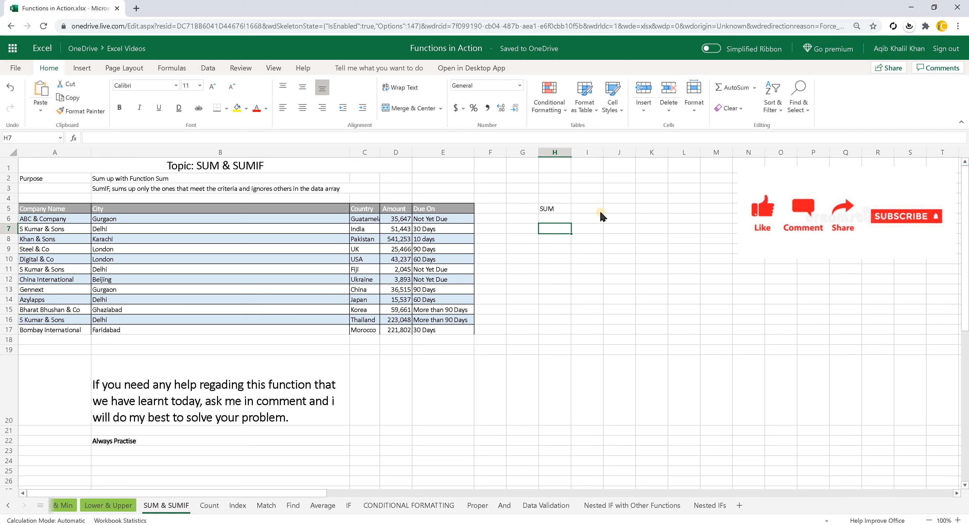
pyautogui.write('=')
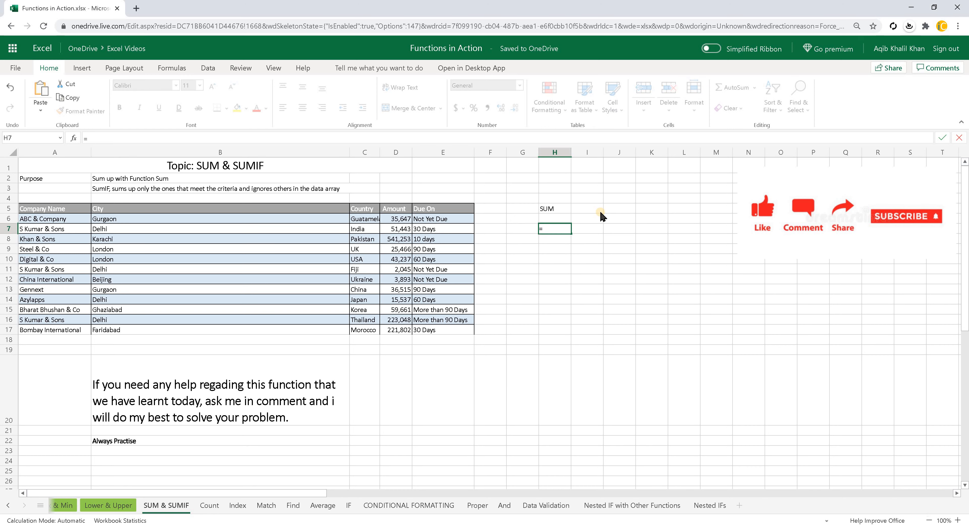
pyautogui.write('sum')
pyautogui.press('Tab')
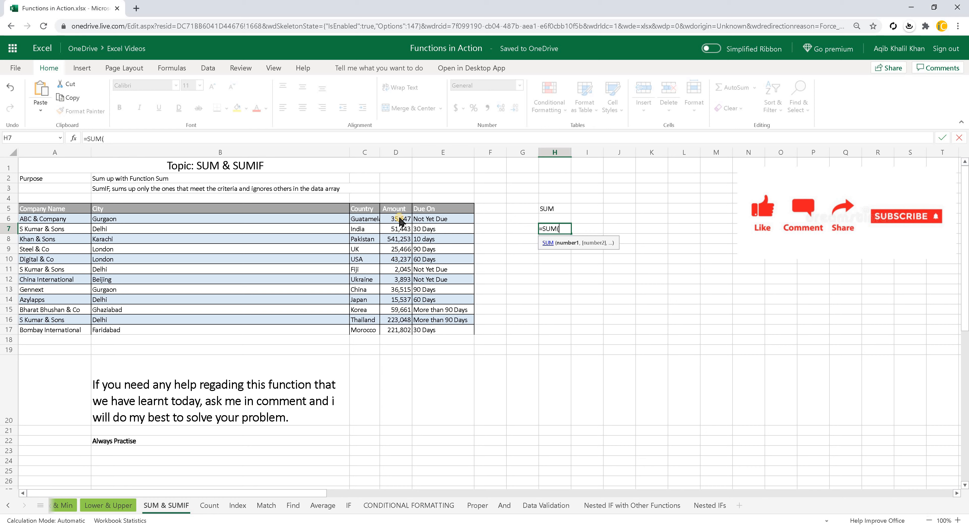
pyautogui.moveTo(399, 222); pyautogui.dragTo(396, 331)
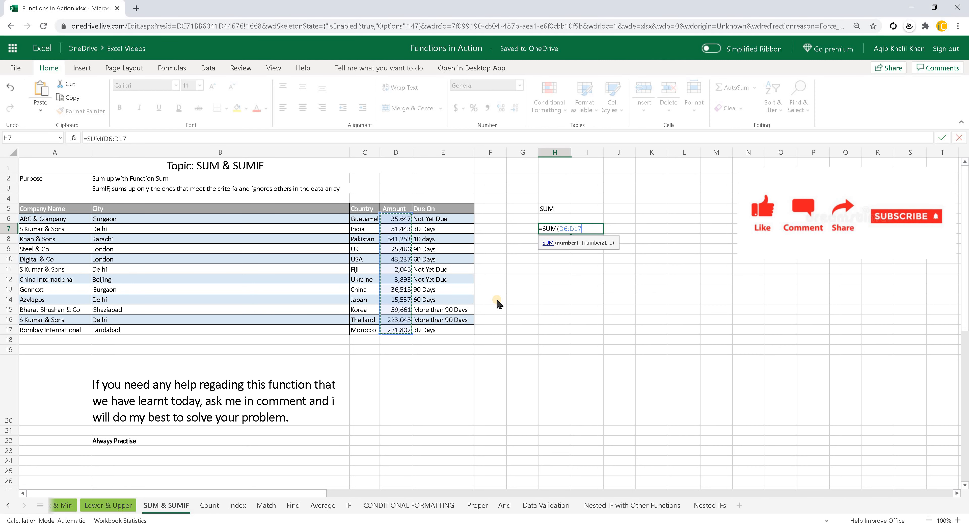
pyautogui.press('Return')
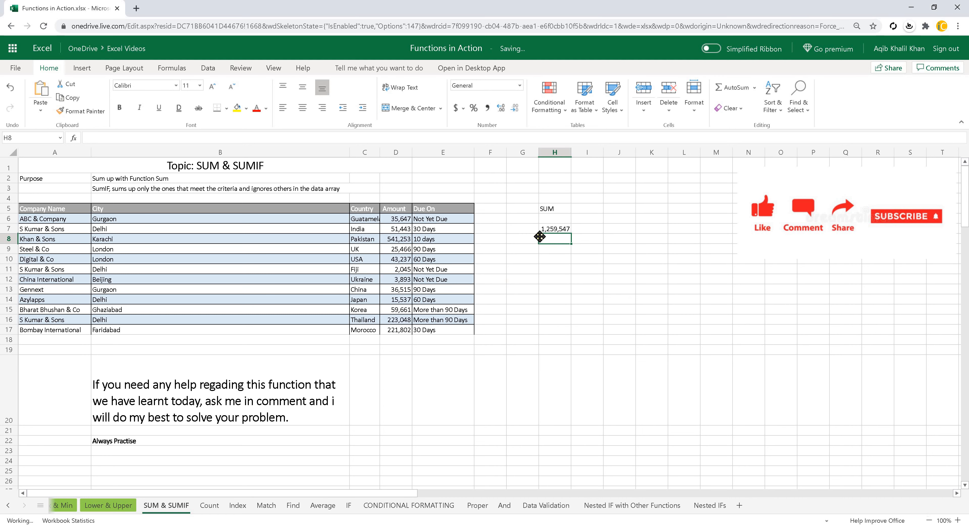
# - Select the amounts in D6:D17 to compare their quick sum with the SUM result in H7
pyautogui.click(400, 218)
pyautogui.moveTo(402, 282); pyautogui.dragTo(404, 329)
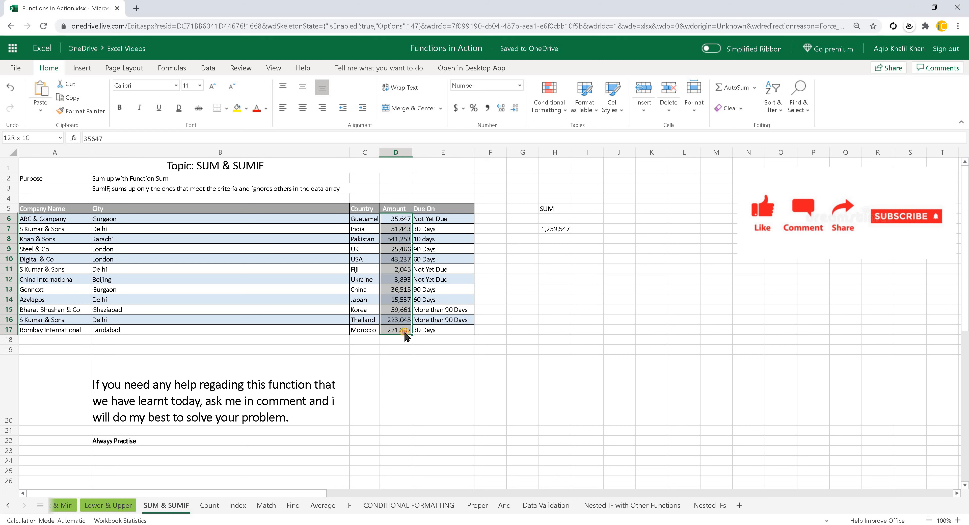
pyautogui.click(551, 230)
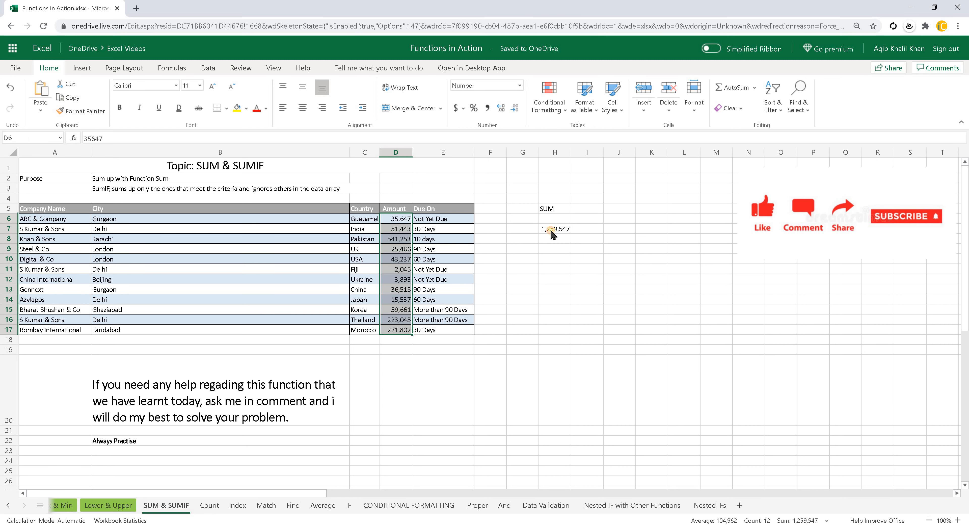
# - Enter the label SUMIF in cell J5, in the same row as the SUM label
pyautogui.click(615, 209)
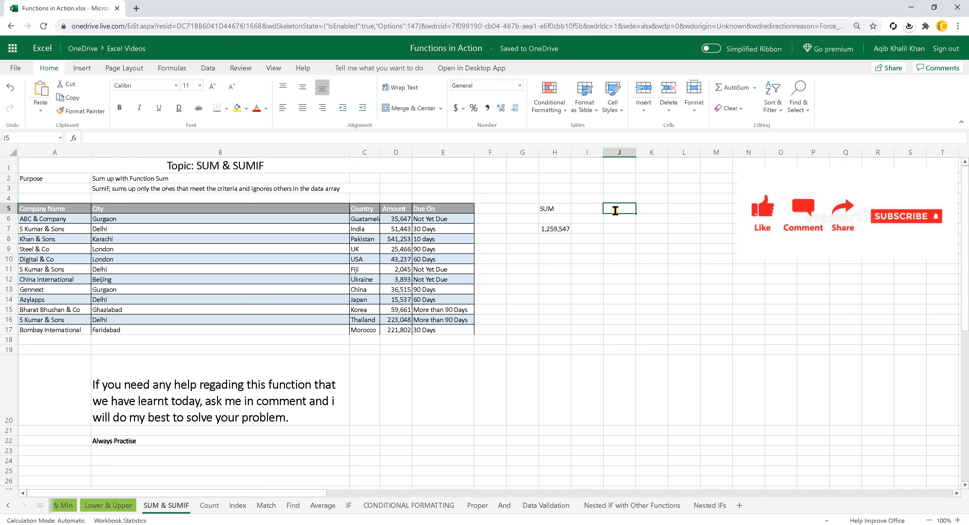
pyautogui.write('SUMIF')
pyautogui.press('Return')
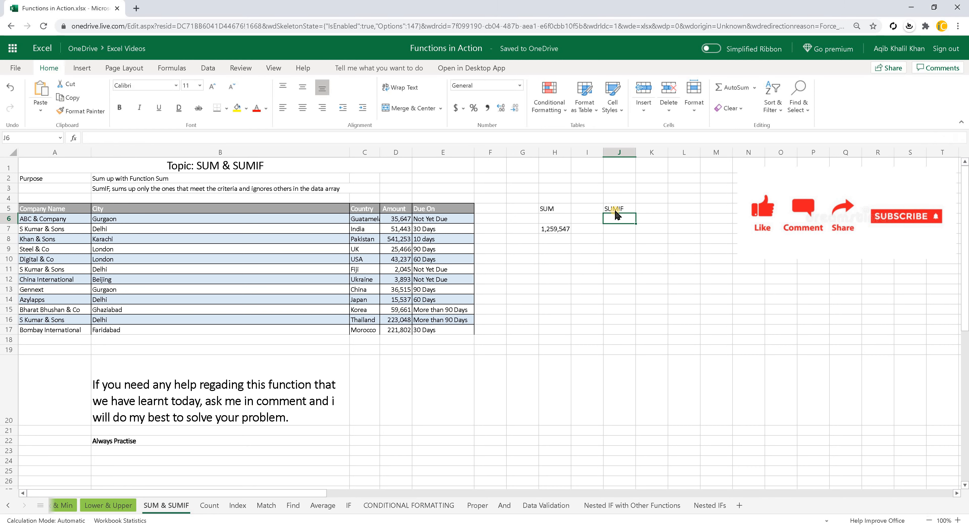
# - Enter the formula =SUMIF(D6:D17,"<5000") in cell J7 to add only the amounts below 5000
pyautogui.press('Down')
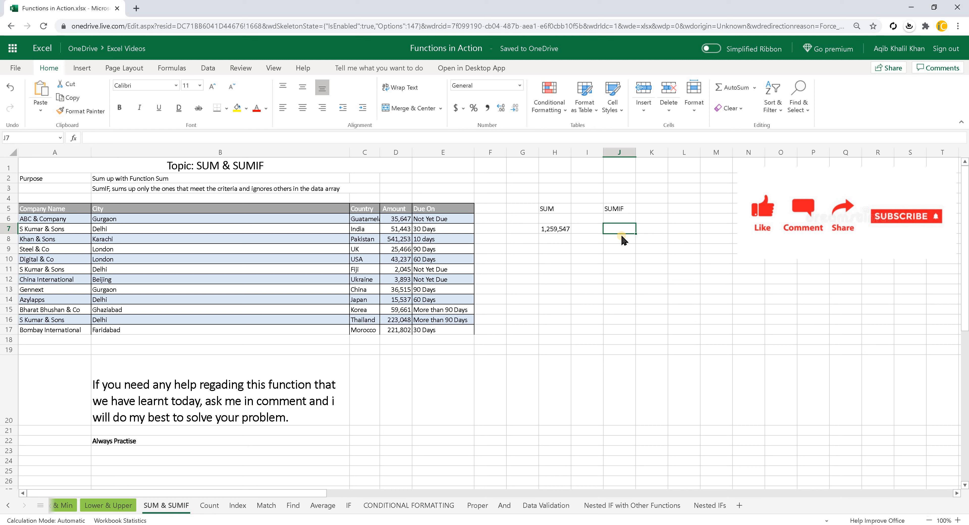
pyautogui.write('=')
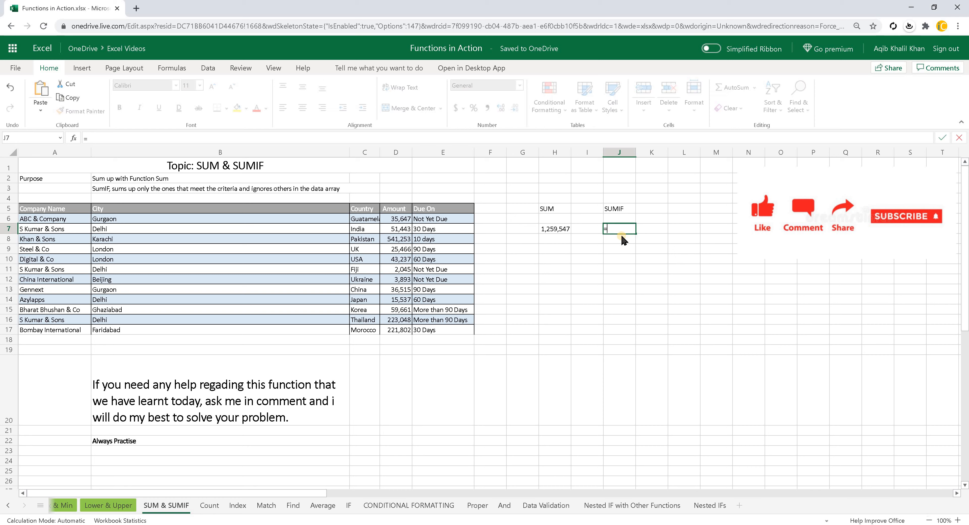
pyautogui.write('s')
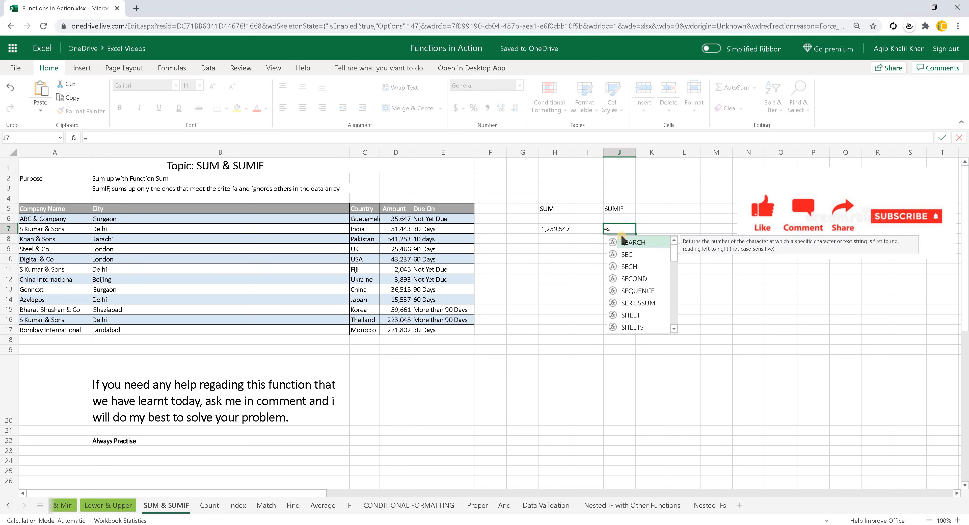
pyautogui.write('umi')
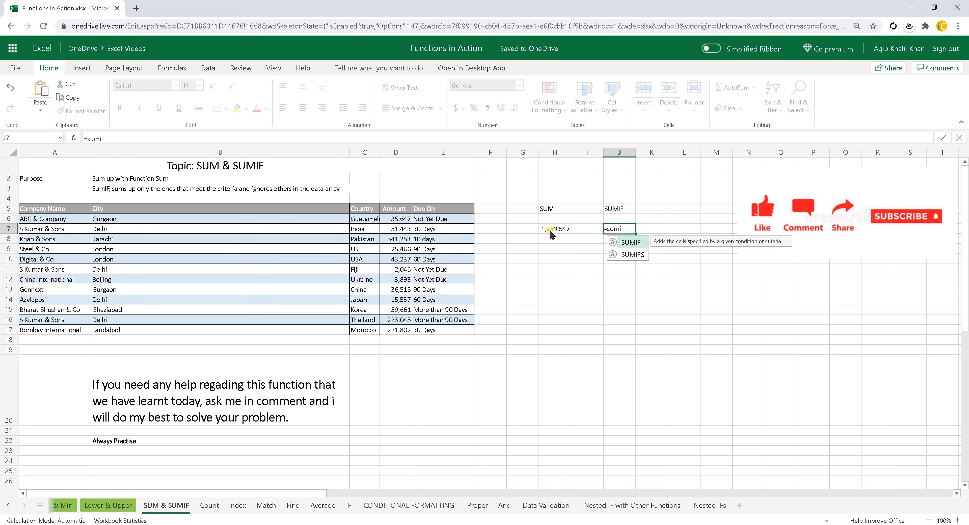
pyautogui.doubleClick(631, 244)
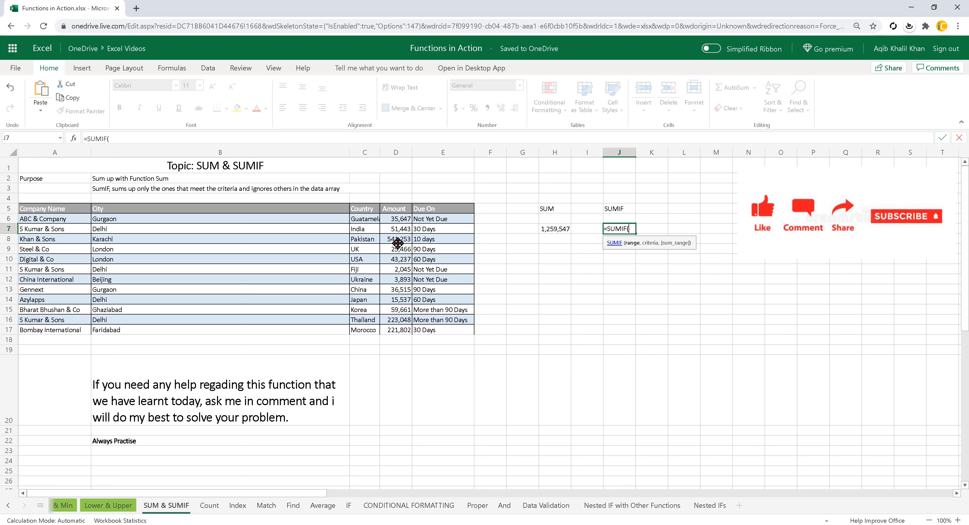
pyautogui.moveTo(398, 220); pyautogui.dragTo(400, 329)
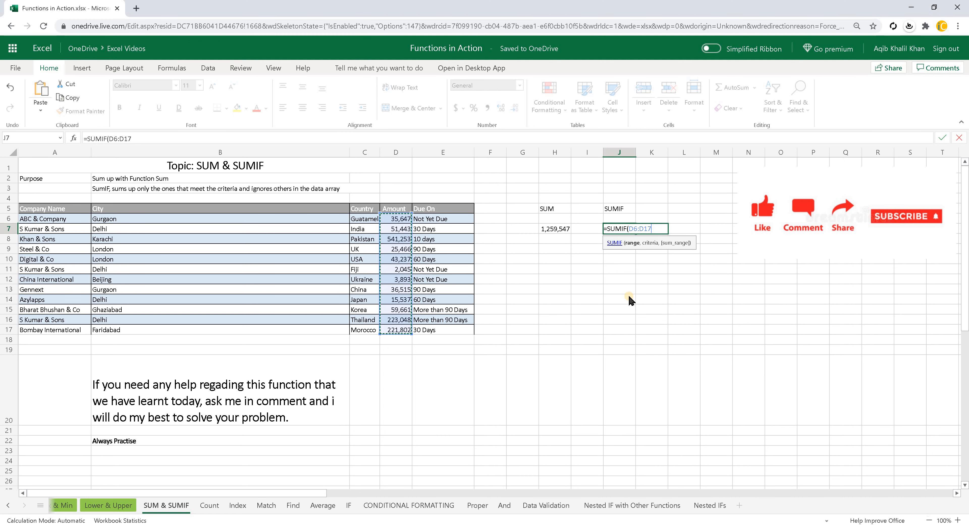
pyautogui.write(',')
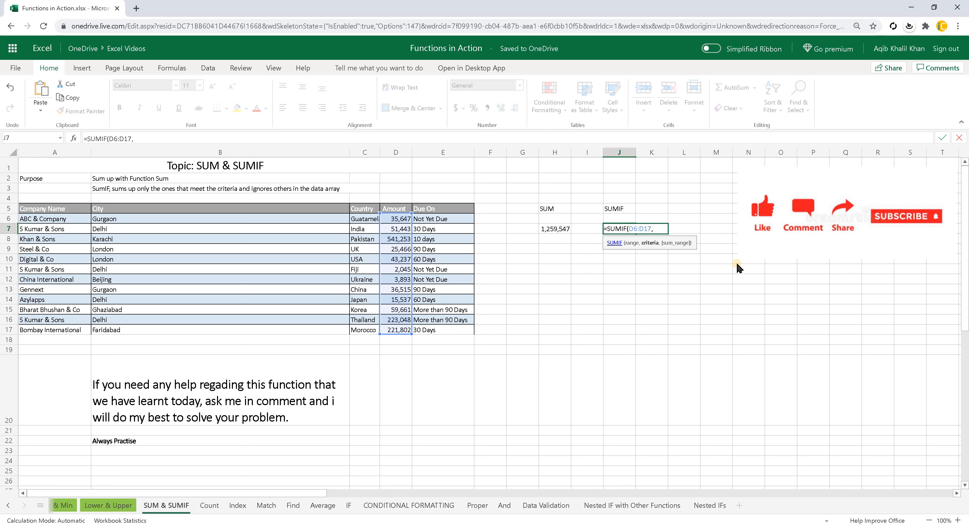
pyautogui.write('"')
pyautogui.write('<5000"')
pyautogui.press('Return')
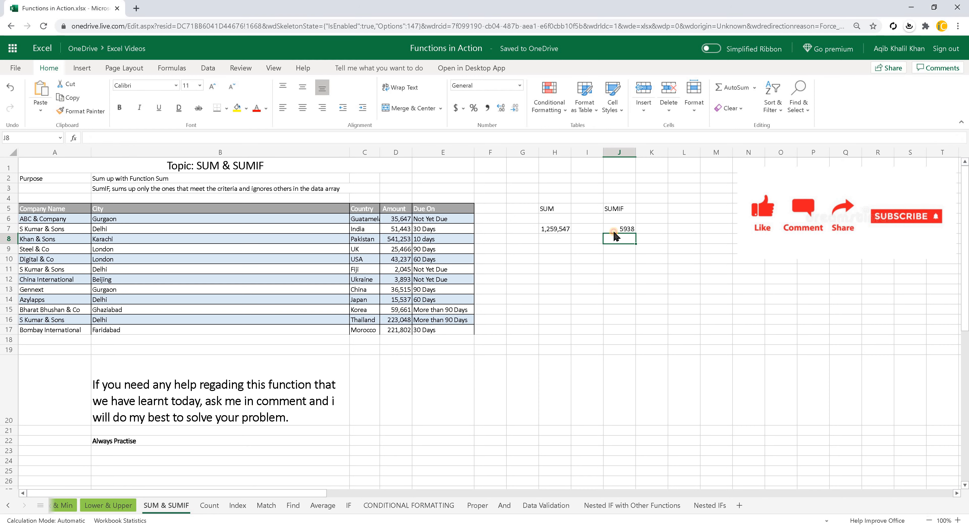
# - Check the SUMIF result in J7 against the amounts in D11:D12, and review the formulas in J7 and H7
pyautogui.click(613, 231)
pyautogui.click(391, 219)
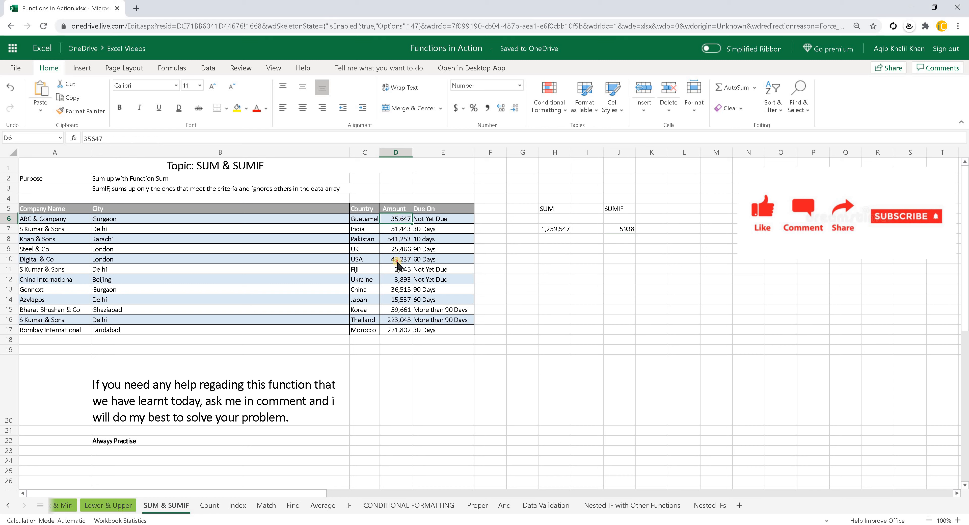
pyautogui.moveTo(397, 264); pyautogui.dragTo(398, 330)
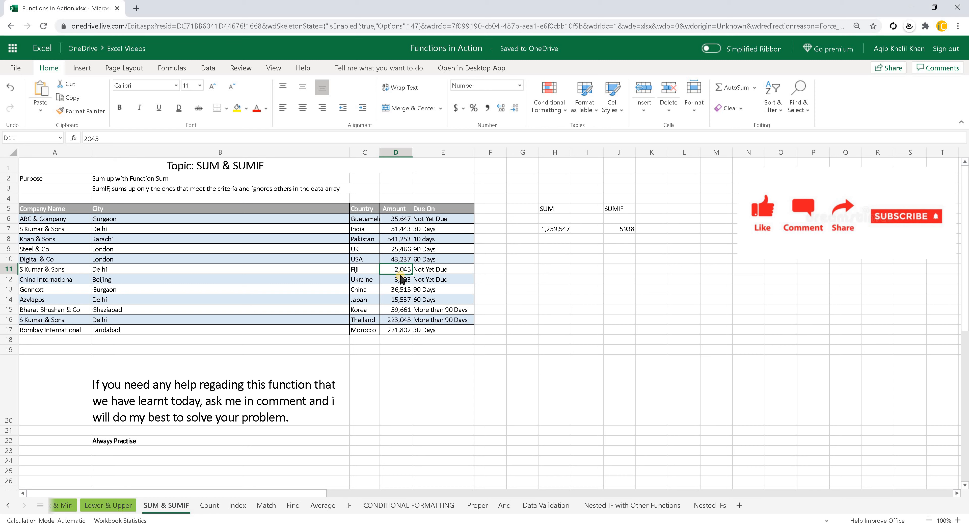
pyautogui.moveTo(402, 280); pyautogui.dragTo(402, 283)
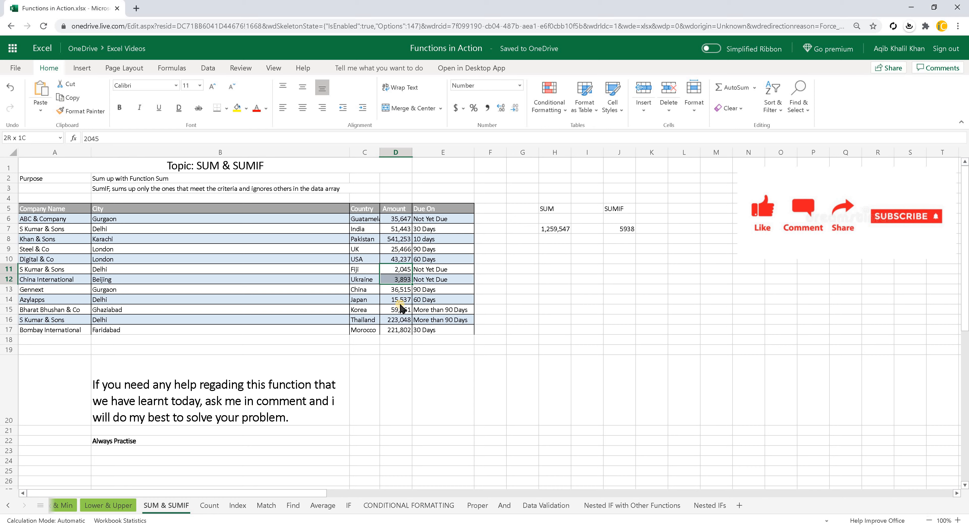
pyautogui.click(622, 226)
pyautogui.doubleClick(623, 228)
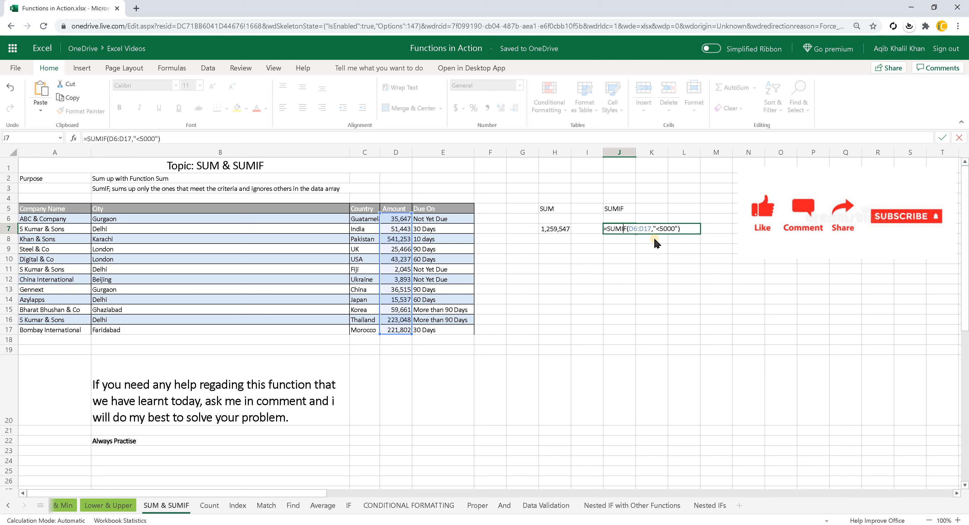
pyautogui.hotkey('ctrl', 'Return')
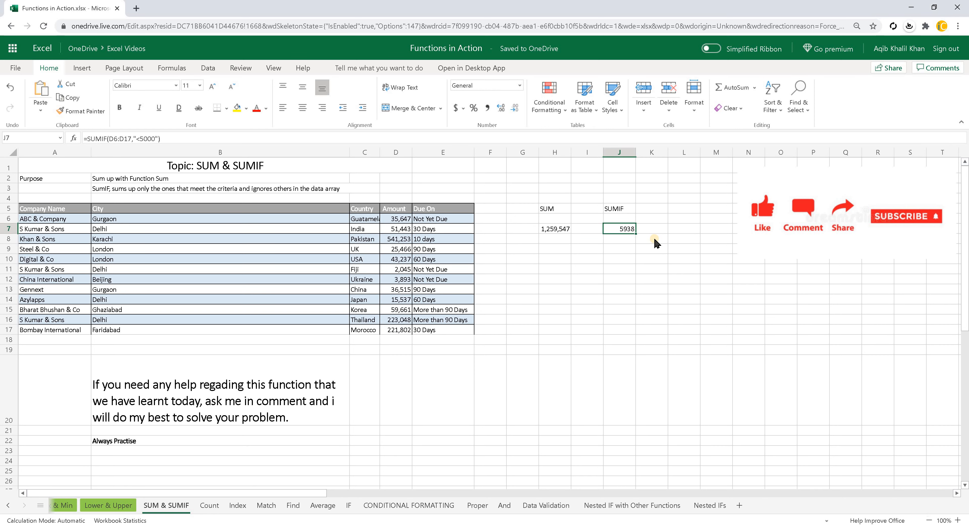
pyautogui.click(553, 230)
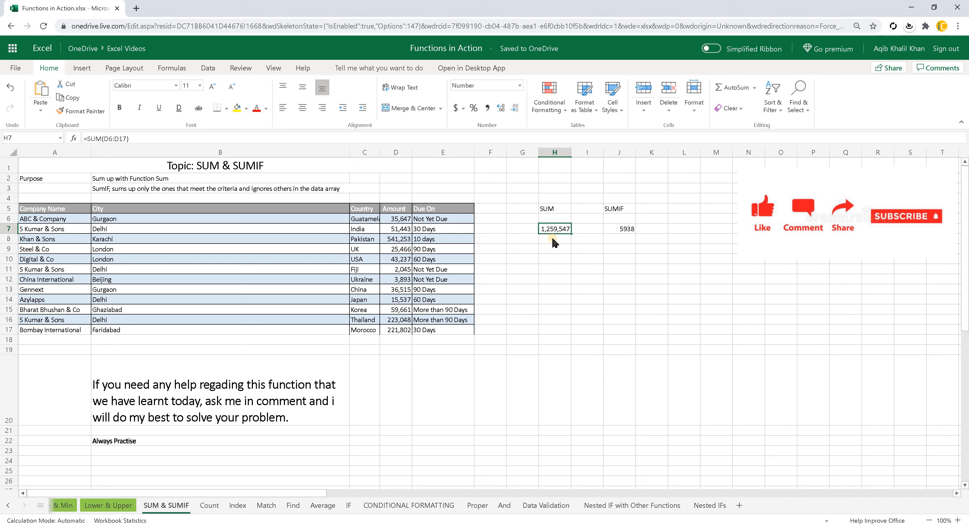
pyautogui.click(624, 231)
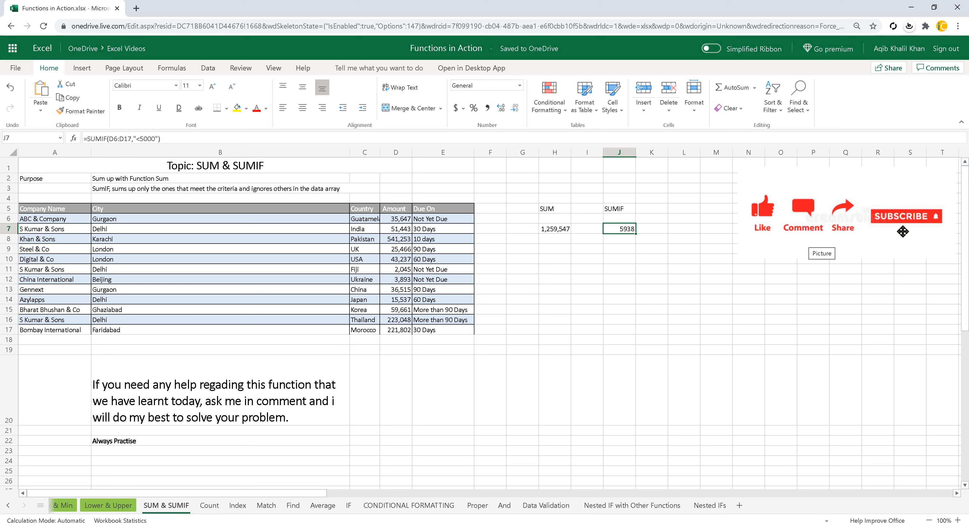
pyautogui.click(618, 251)
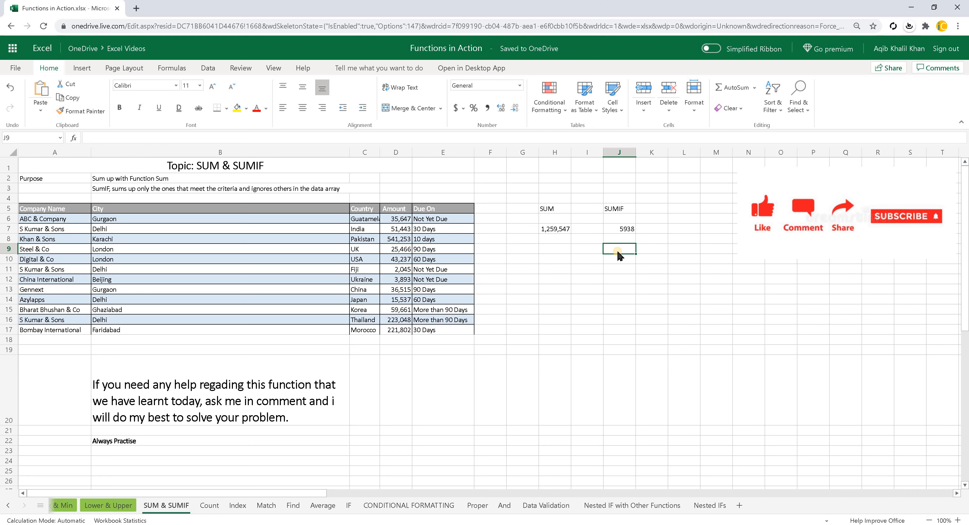